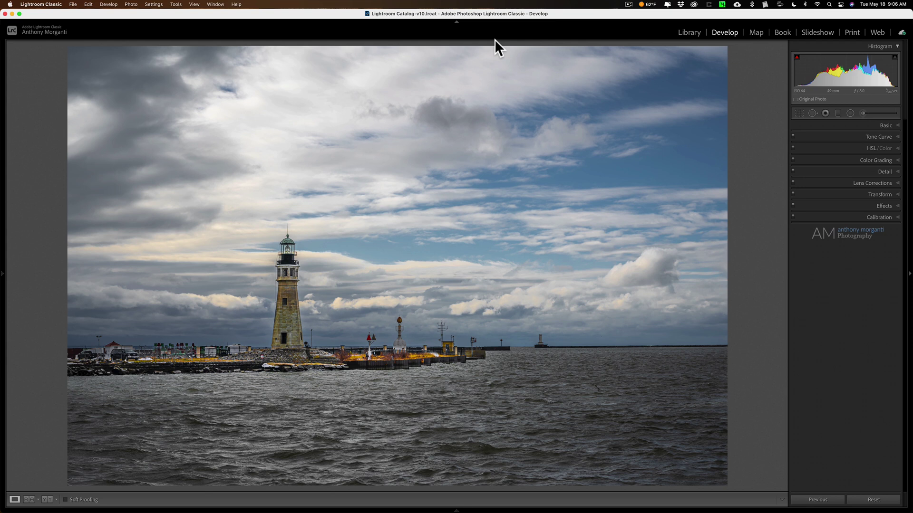
- In Color Grading, tint the highlights yellow and adjust their luminance and blending
left_click(878, 160)
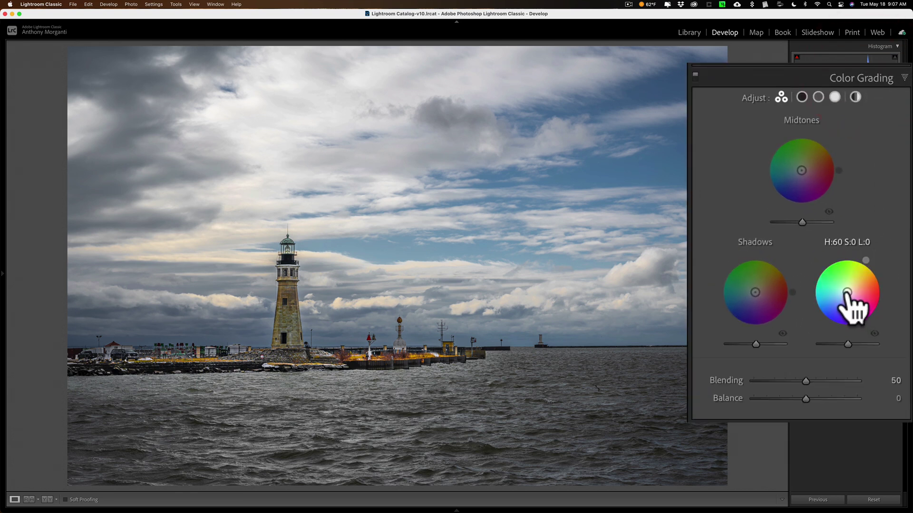
left_click_drag(847, 292, 851, 283)
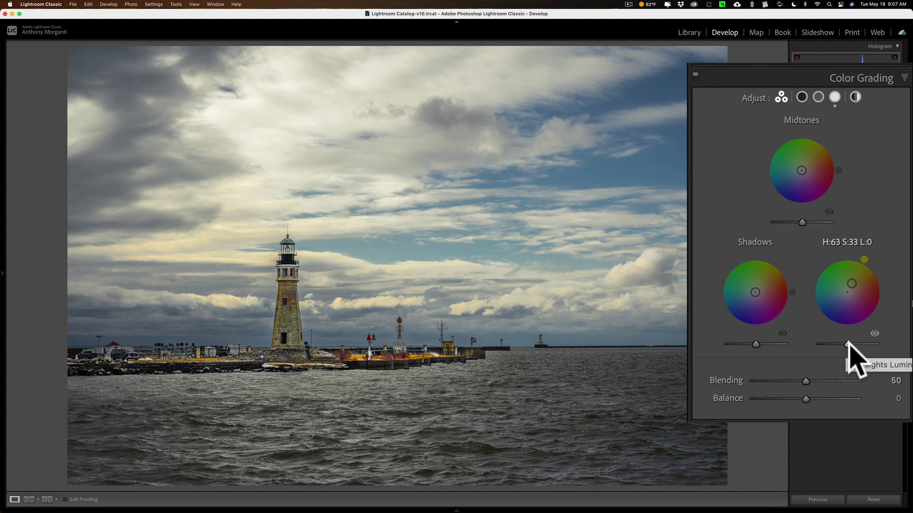
mouse_move(847, 344)
left_mouse_down()
mouse_move(800, 344)
mouse_move(835, 362)
mouse_move(824, 364)
left_mouse_up()
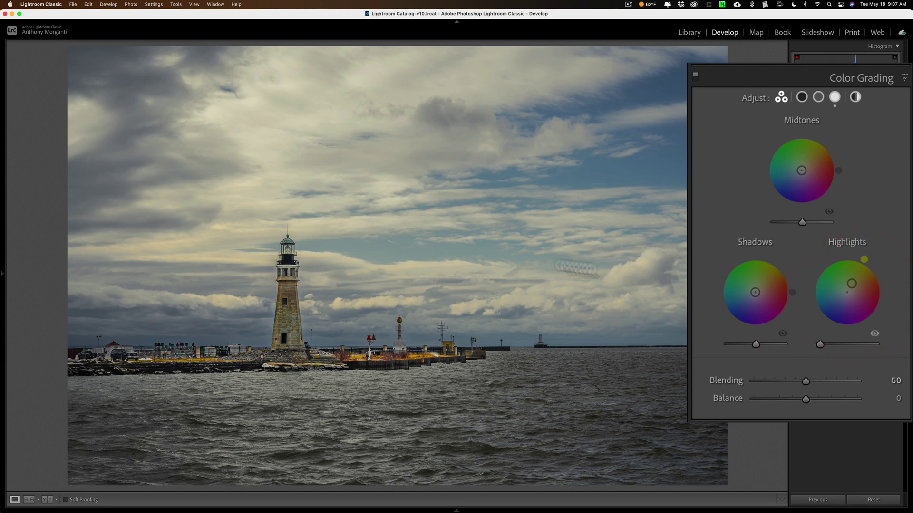
mouse_move(822, 346)
left_mouse_down()
mouse_move(871, 346)
mouse_move(845, 346)
mouse_move(861, 345)
left_mouse_up()
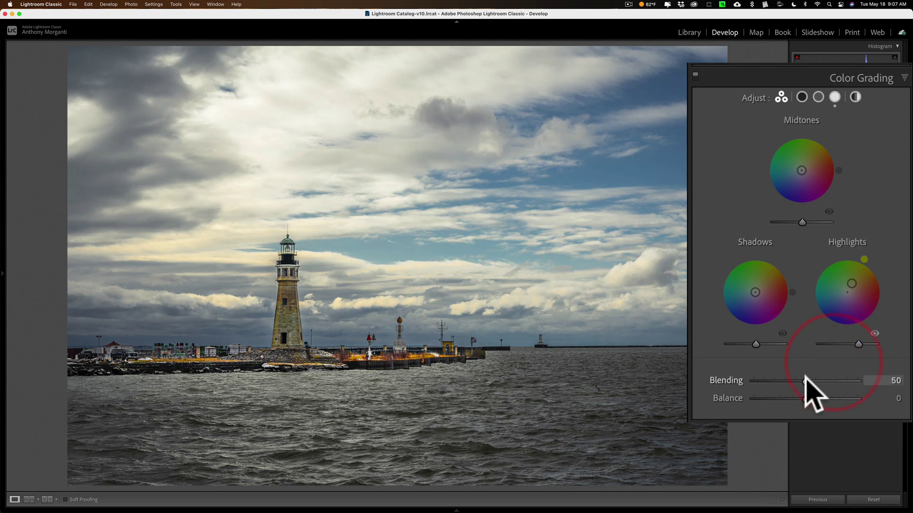
mouse_move(806, 381)
left_mouse_down()
mouse_move(782, 381)
mouse_move(832, 381)
mouse_move(827, 400)
mouse_move(806, 400)
left_mouse_up()
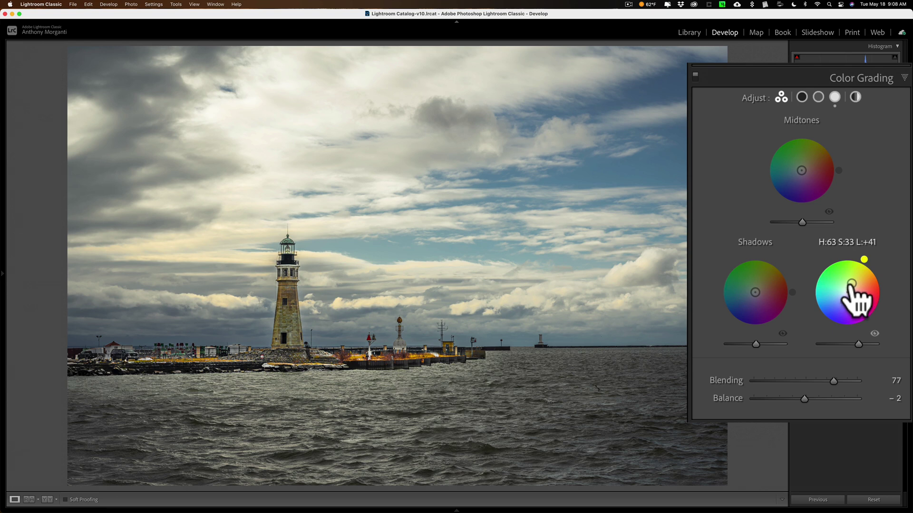
- Reset the highlight tint, luminance, blending and balance to their defaults
double_click(852, 287)
double_click(858, 345)
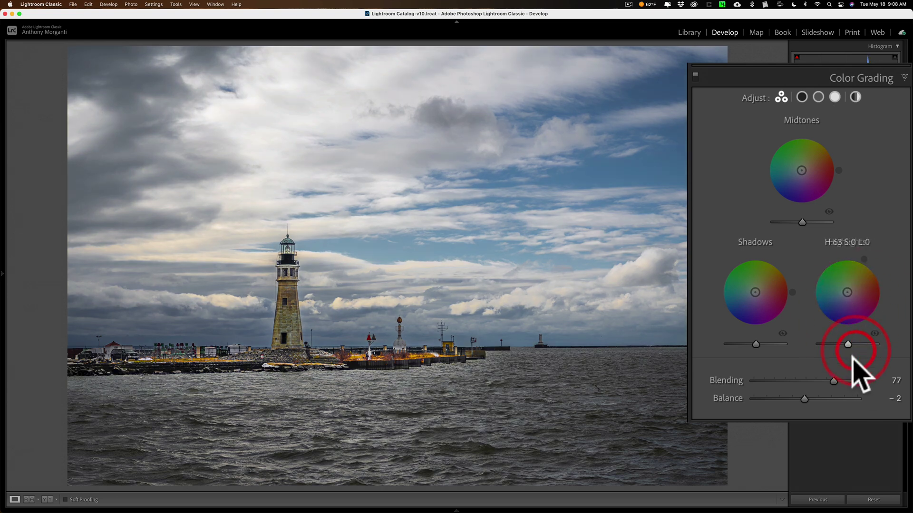
left_click(834, 380)
double_click(835, 379)
double_click(806, 398)
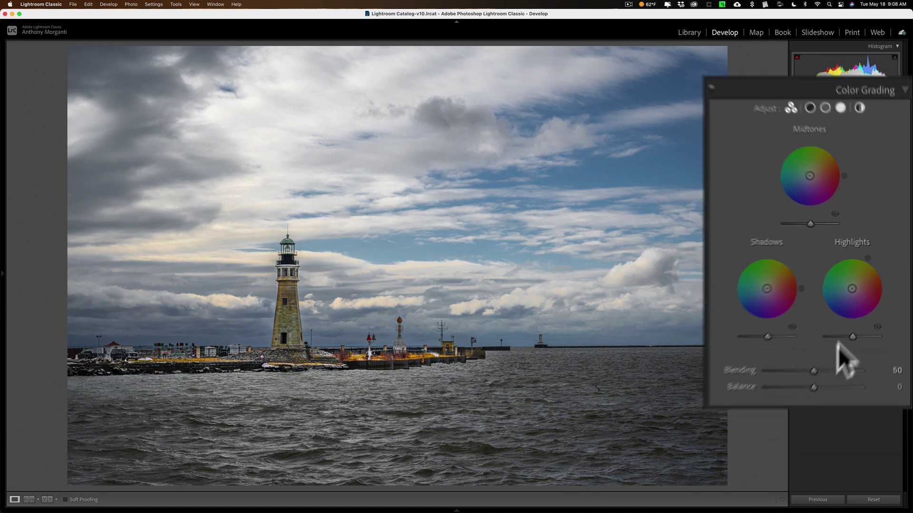
- Switch the Tone Curve to the blue channel and anchor a midpoint at 129
left_click(885, 158)
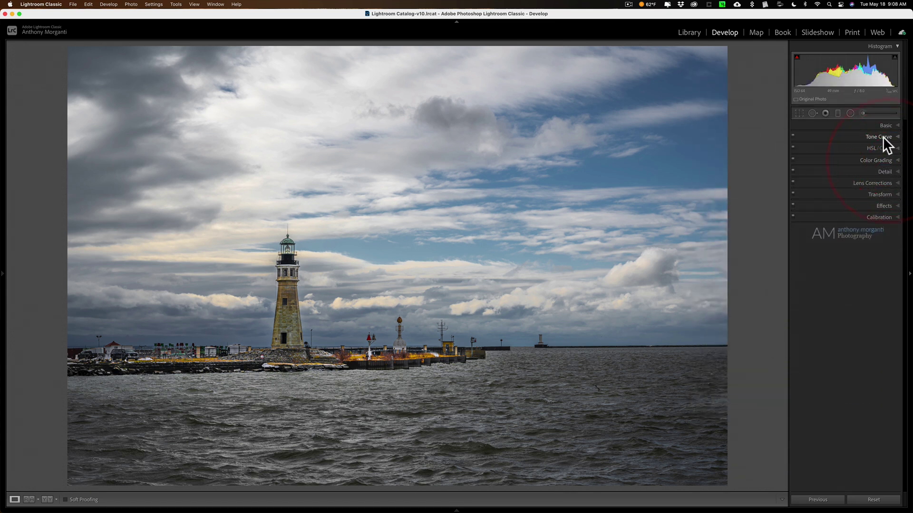
left_click(882, 136)
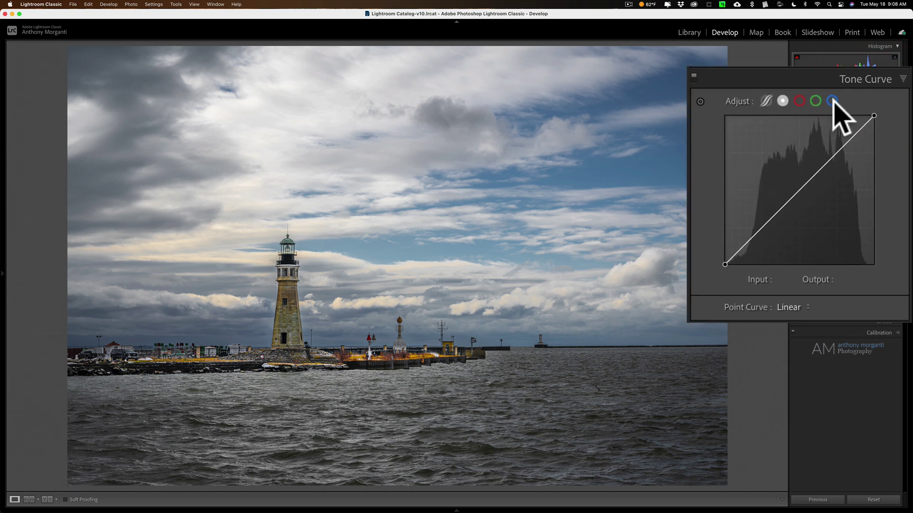
left_click(832, 101)
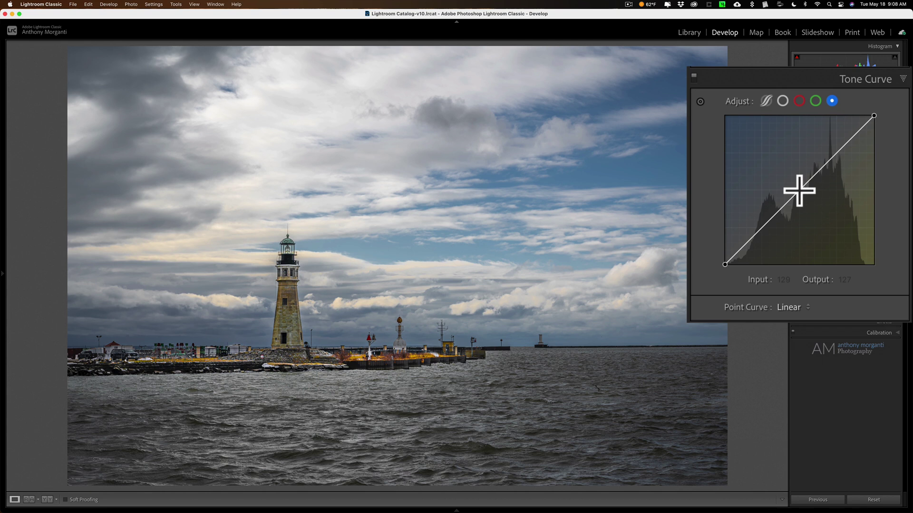
left_click(799, 190)
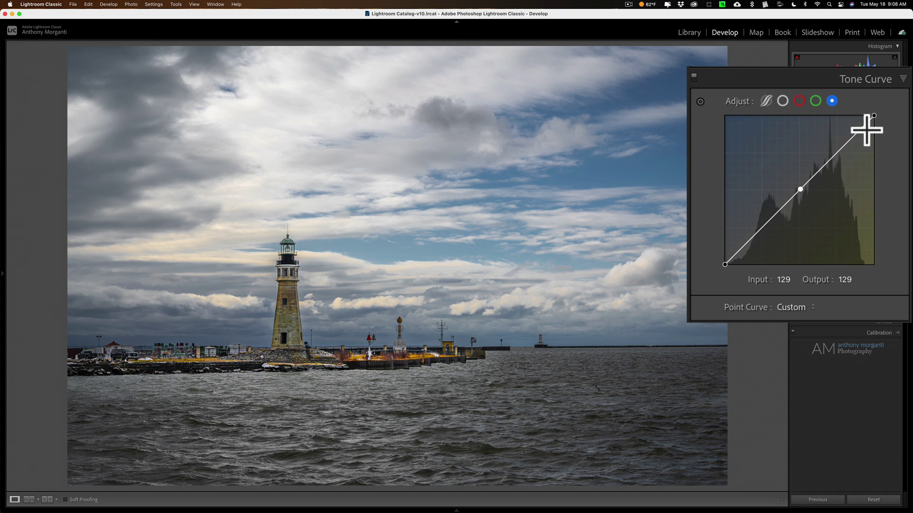
- Anchor the blue curve at 173, then test a lowered highlight point and remove it
left_click(825, 164)
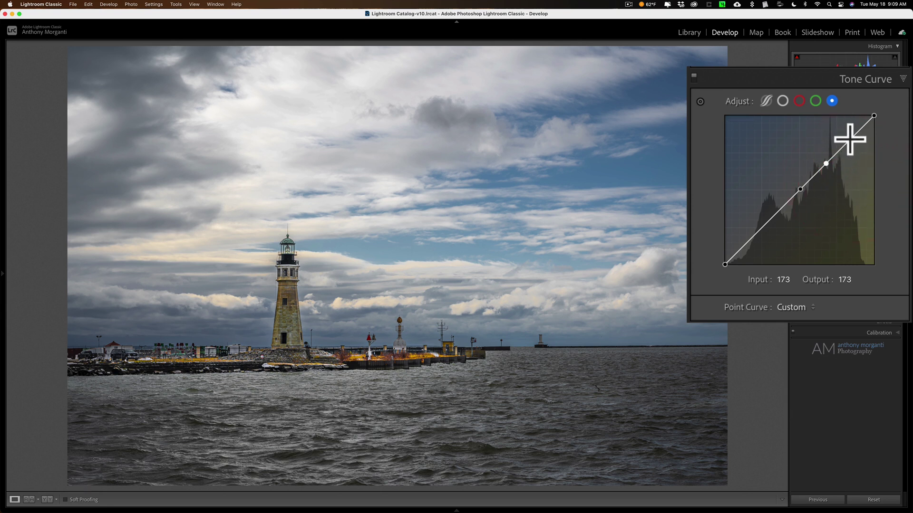
left_click_drag(851, 138, 854, 148)
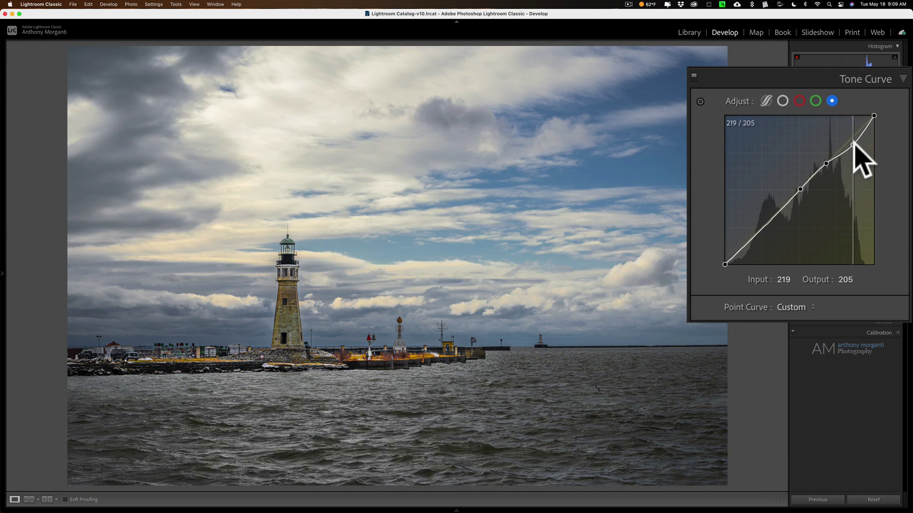
left_click_drag(854, 147, 848, 128)
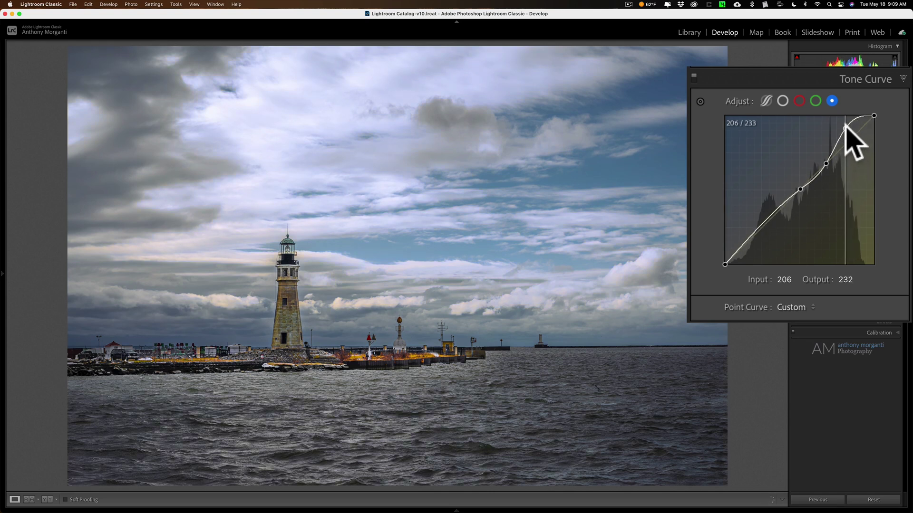
left_click_drag(845, 125, 856, 142)
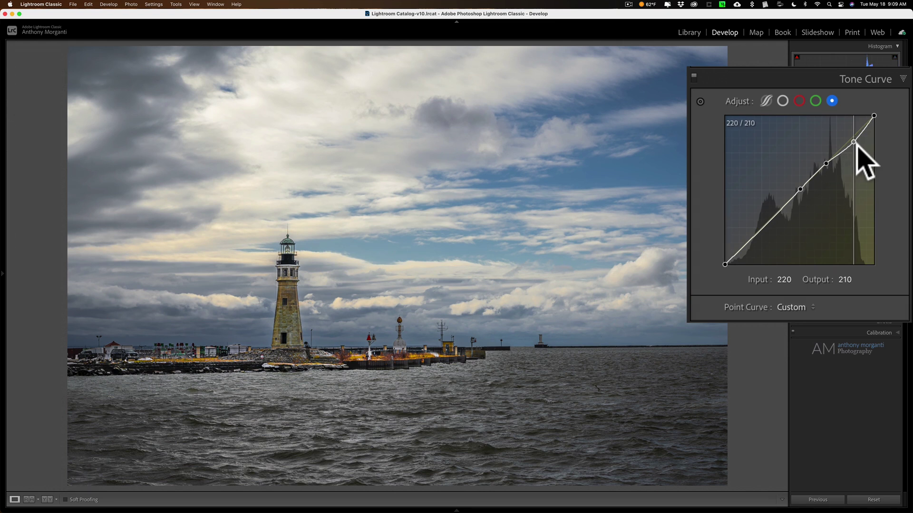
double_click(855, 144)
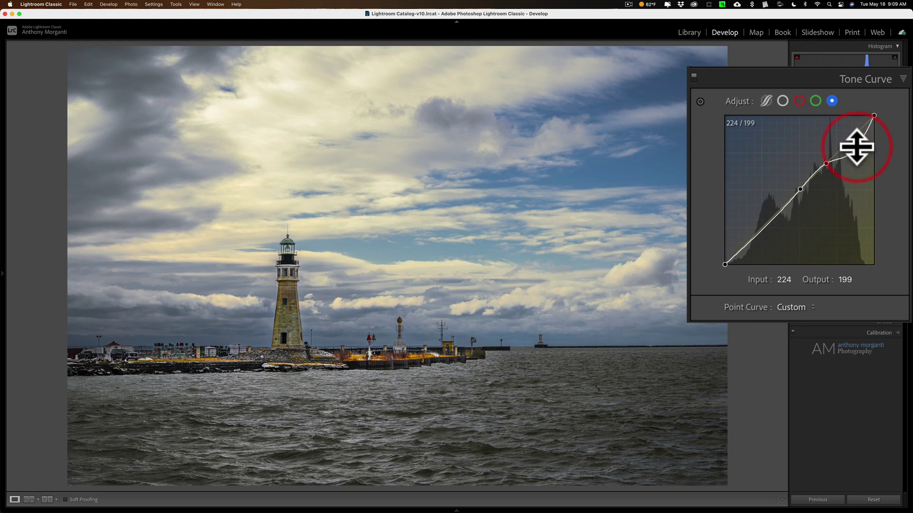
- Re-add the blue highlight point and nudge it down to about 222/209
left_click(853, 143)
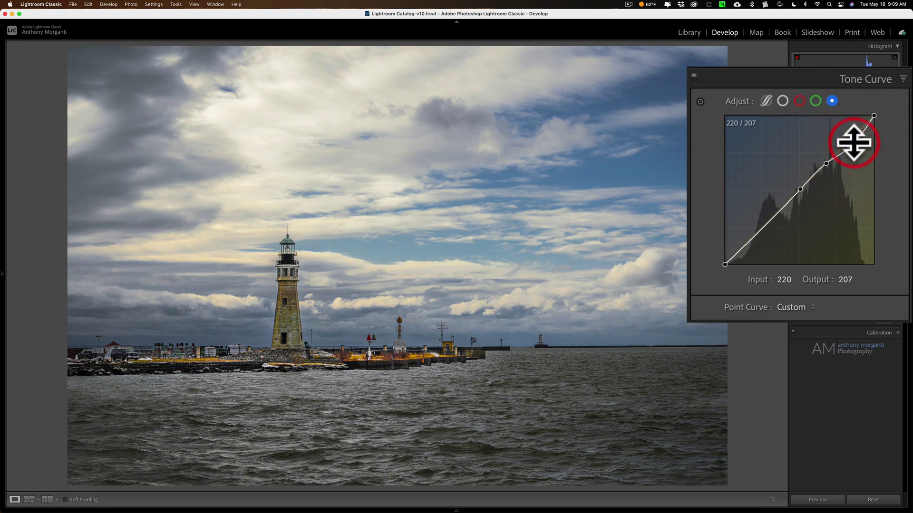
left_click(826, 164)
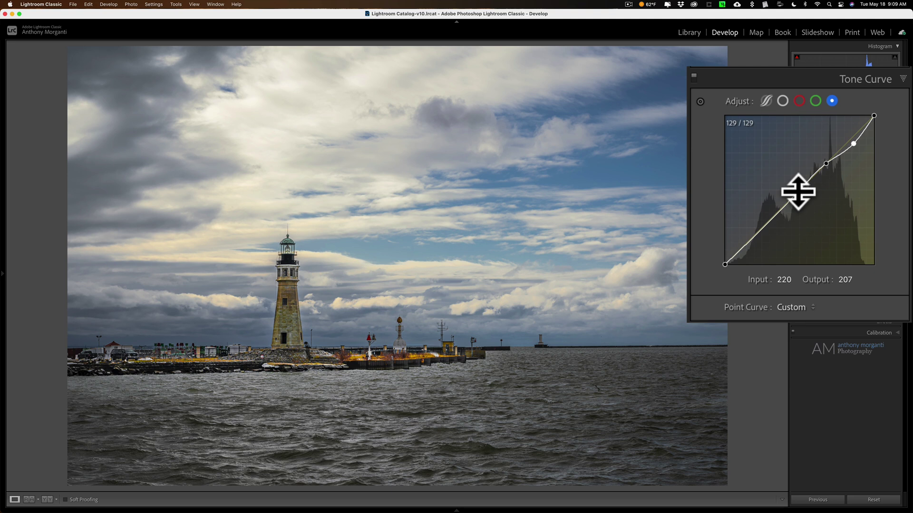
left_click(798, 192)
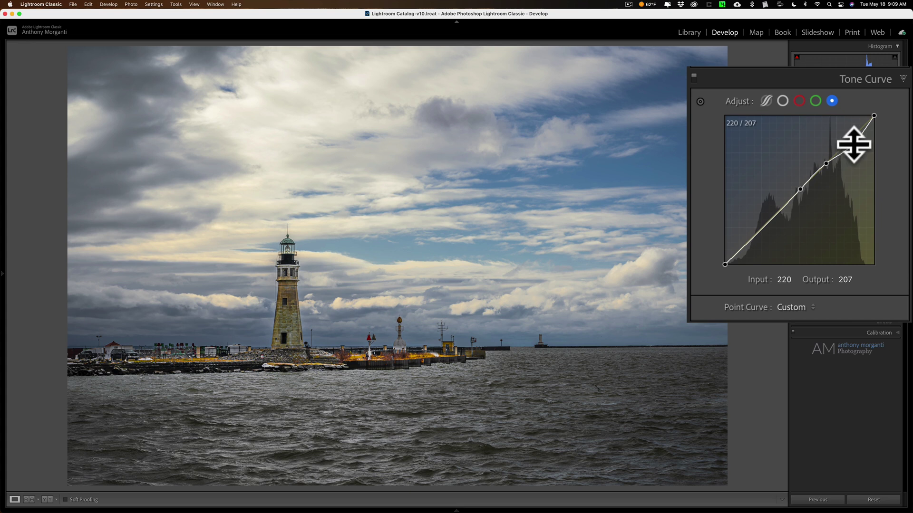
left_click_drag(854, 144, 856, 143)
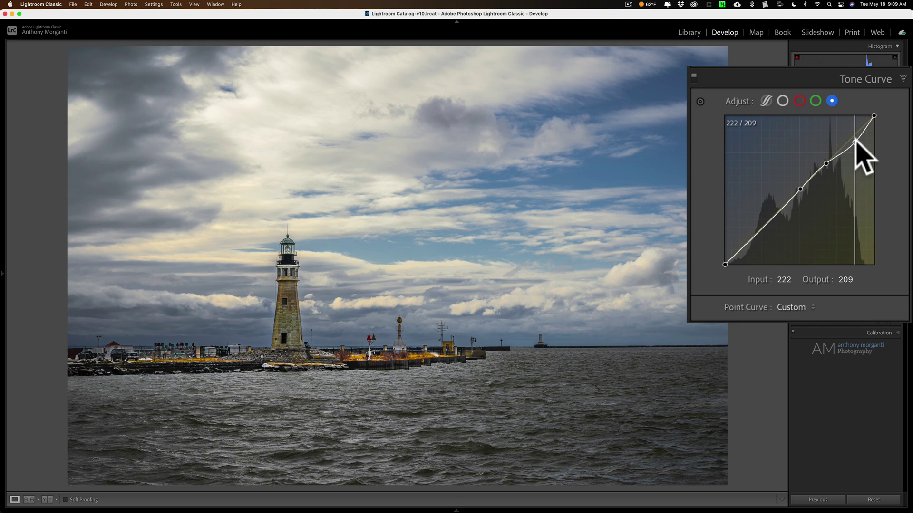
- Reset the blue channel twice, anchoring the midpoint and trying a lowered highlight point
right_click(792, 141)
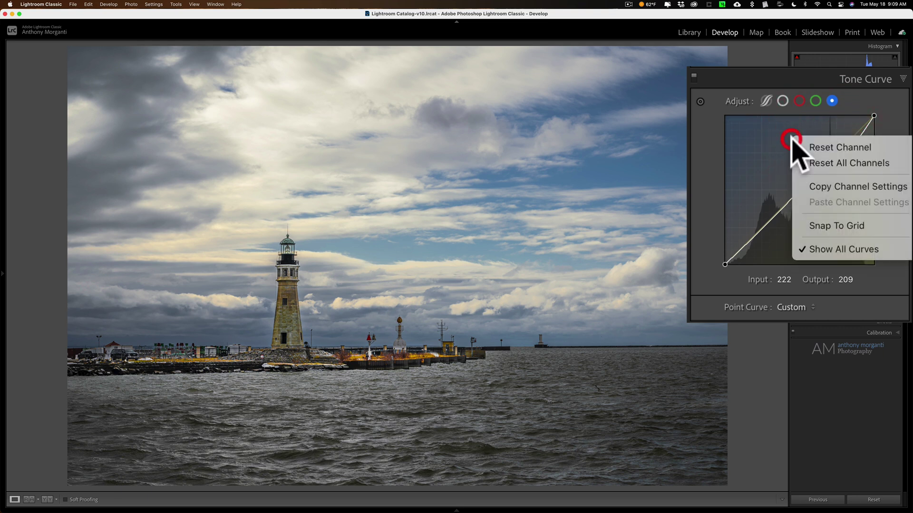
left_click(811, 163)
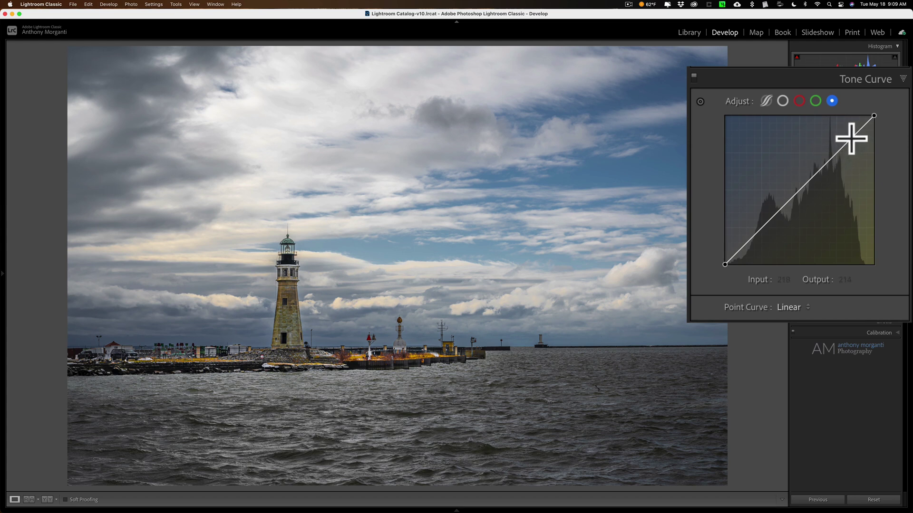
left_click_drag(853, 138, 854, 140)
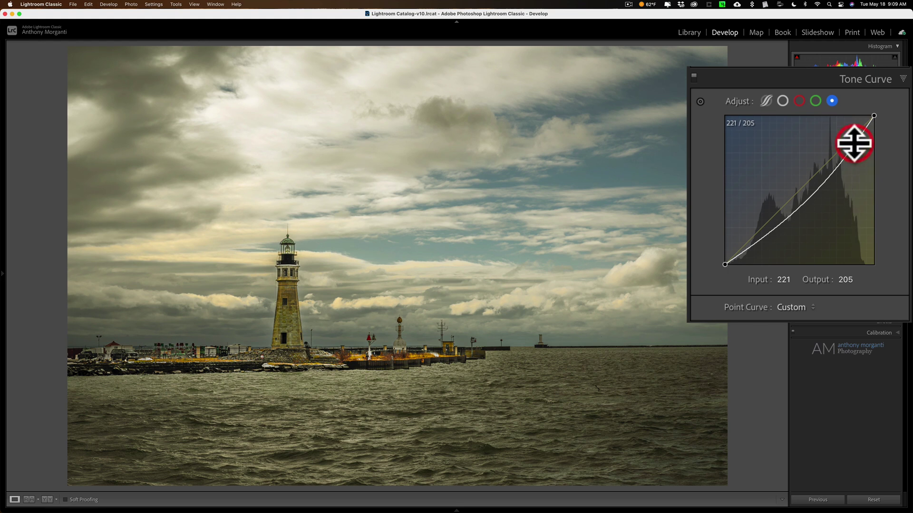
right_click(806, 145)
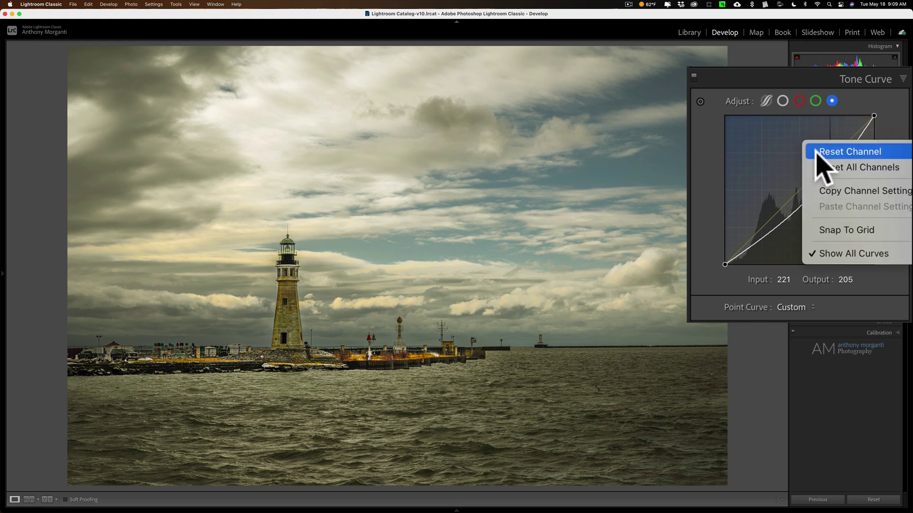
left_click(821, 171)
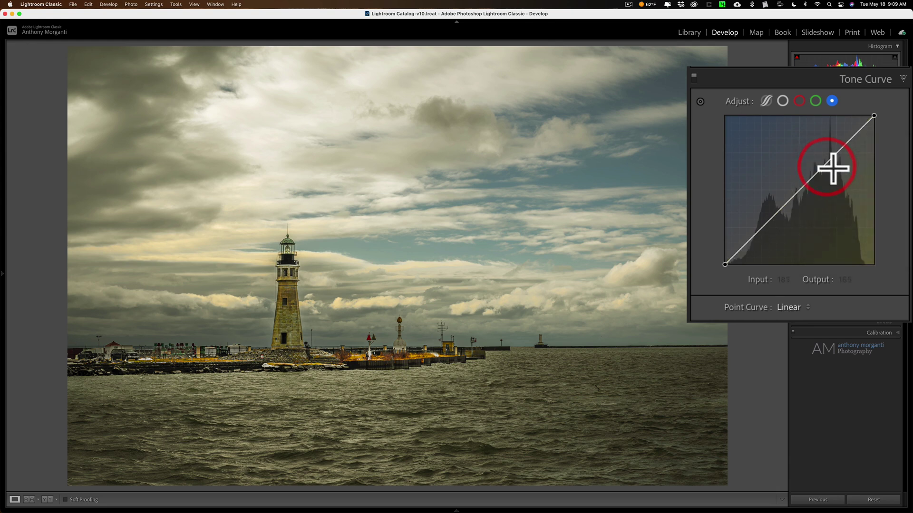
left_click(801, 189)
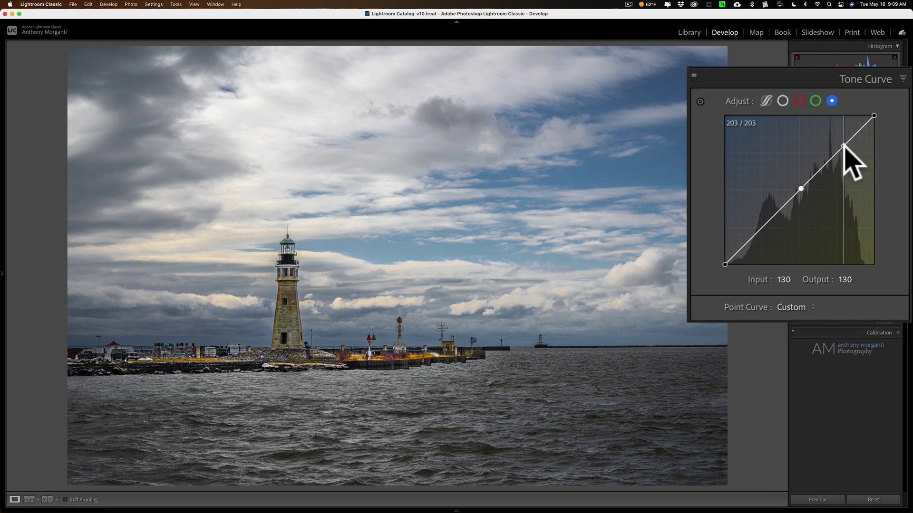
left_click_drag(844, 146, 847, 159)
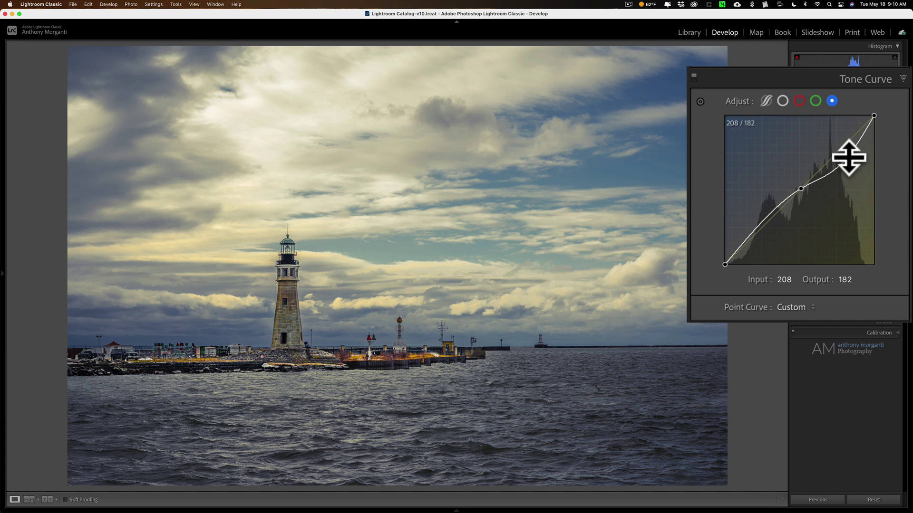
- Reset the blue channel, anchor the mid and upper midtones, and lower highlights to 224/203
right_click(806, 147)
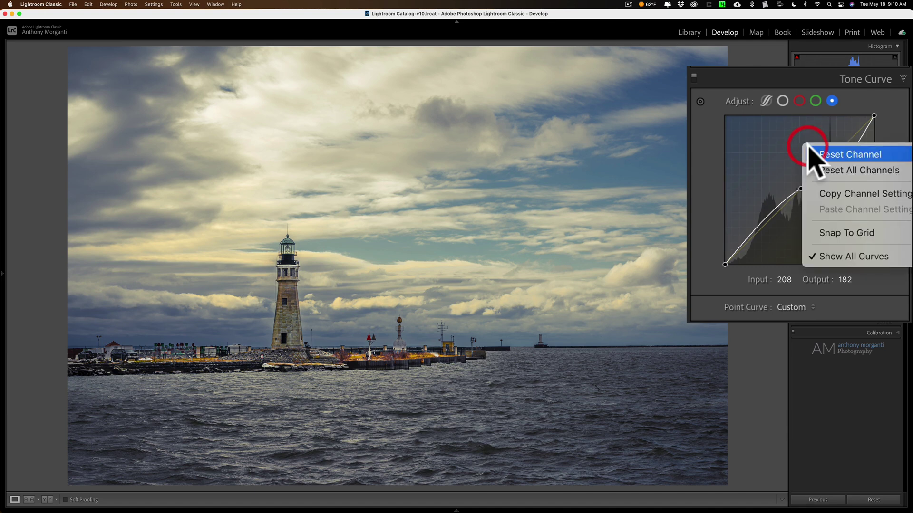
left_click(822, 170)
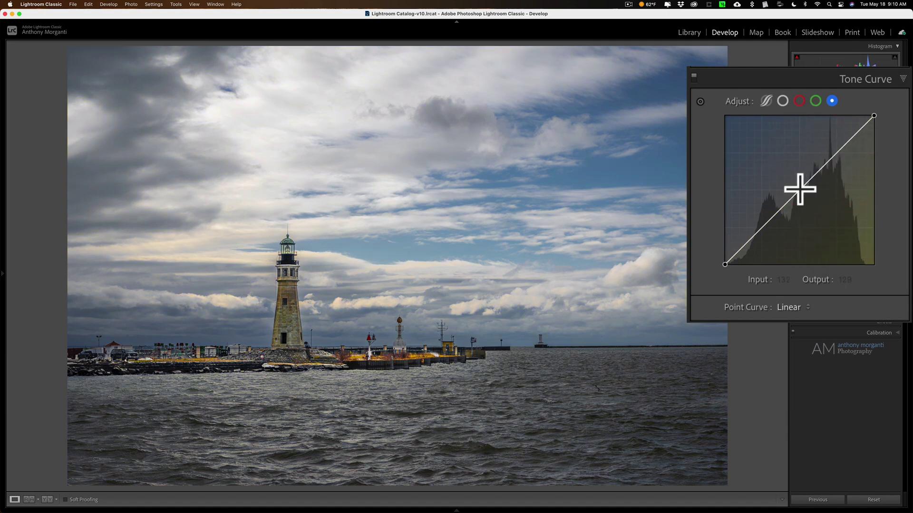
left_click(799, 189)
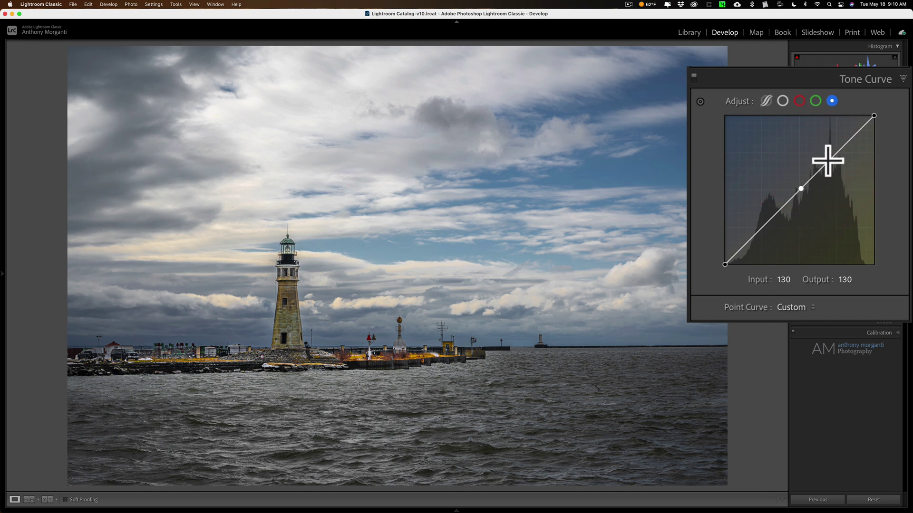
left_click(827, 162)
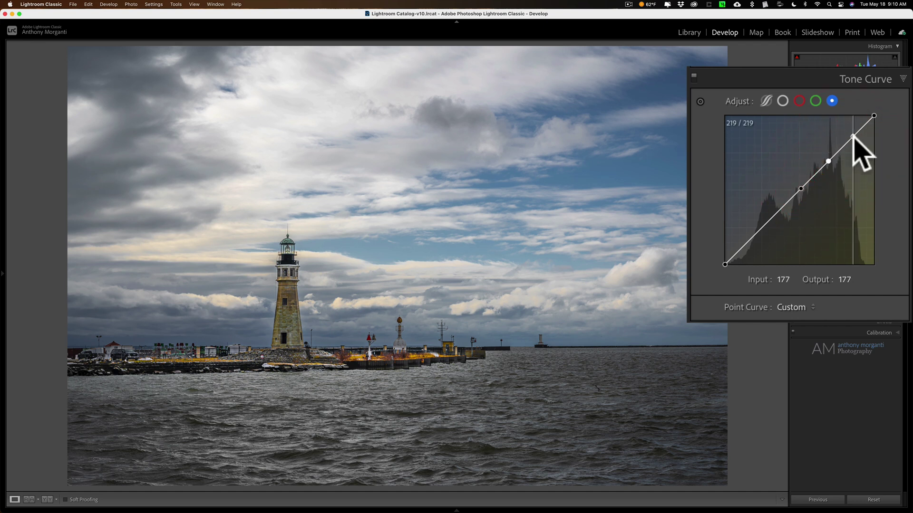
left_click_drag(854, 135, 856, 146)
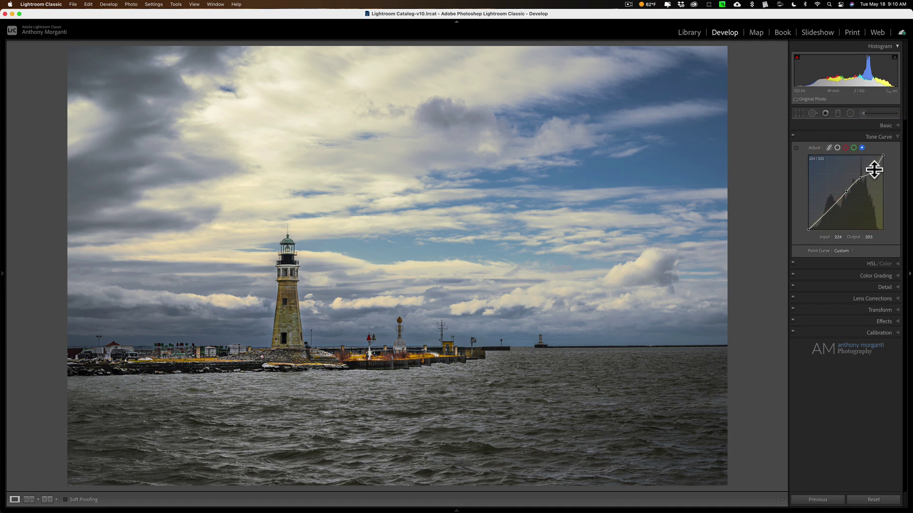
- Go to the kayak river photo and tint its shadows toward blue in Color Grading
key("Right")
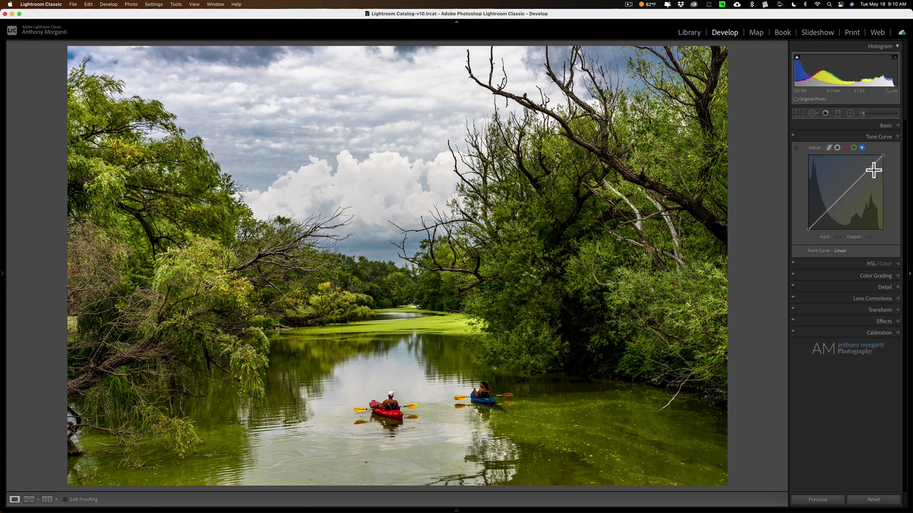
left_click(881, 138)
left_click(893, 161)
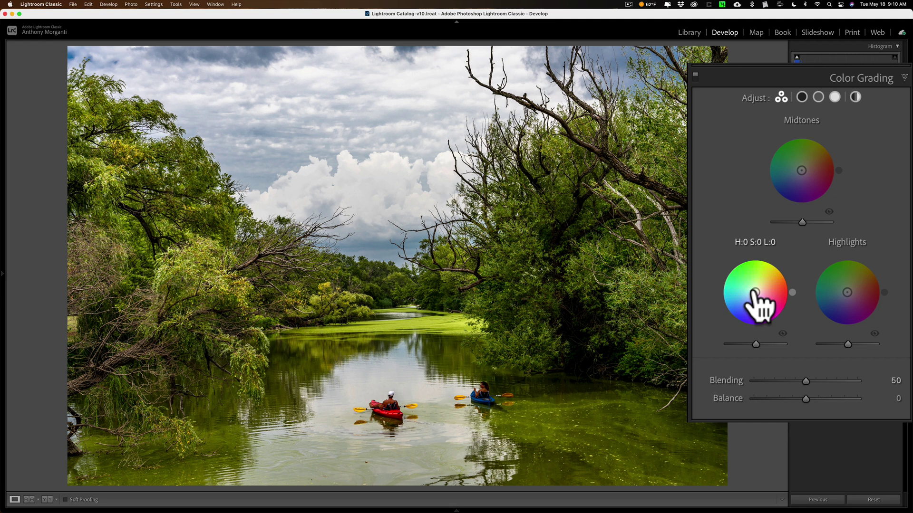
left_click_drag(755, 295, 754, 296)
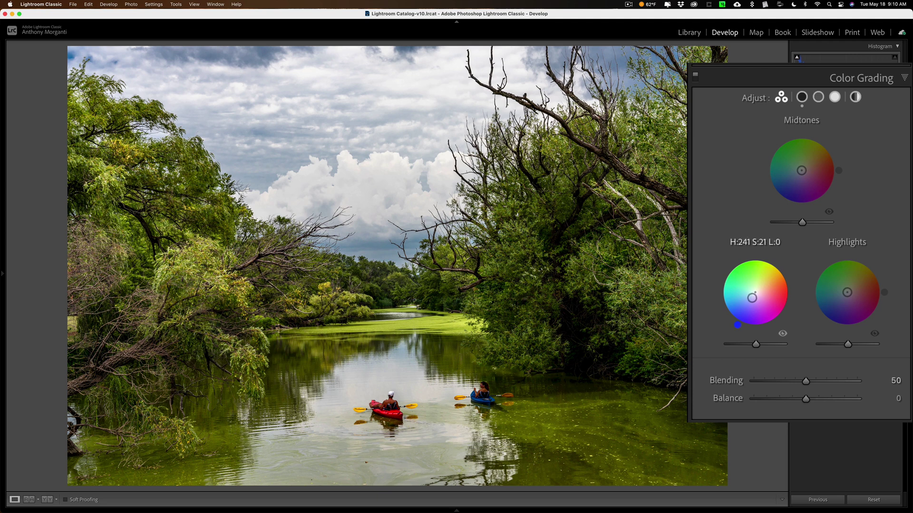
left_click_drag(753, 296, 748, 317)
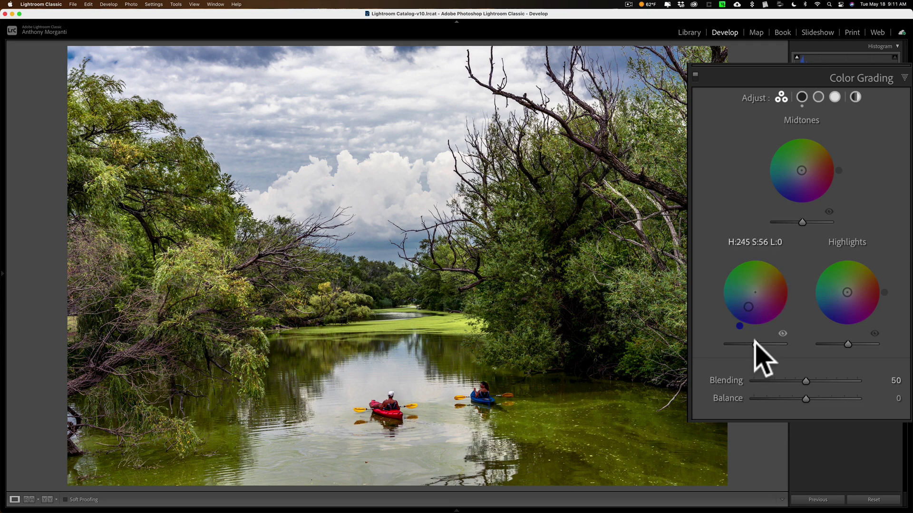
- Compare brighter and darker shadow luminance, then reset the shadow grade to neutral
left_click_drag(755, 344, 781, 343)
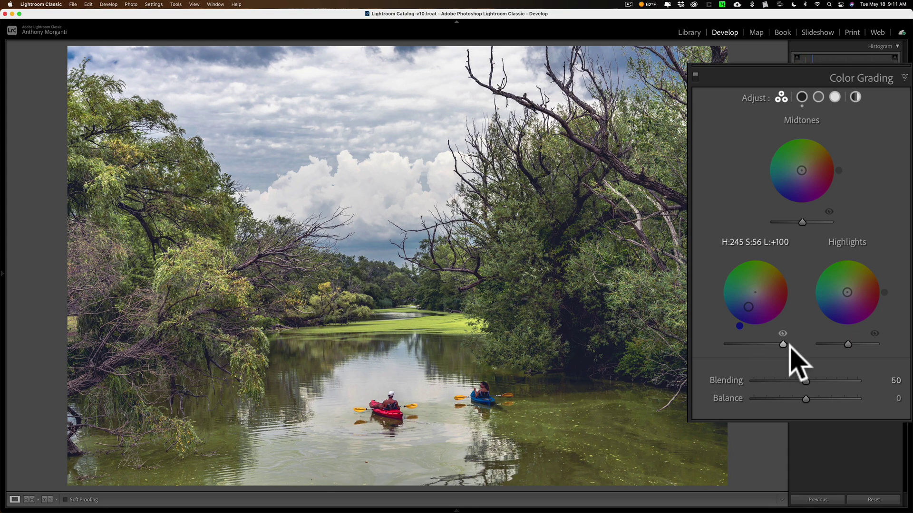
mouse_move(790, 350)
left_mouse_down()
mouse_move(718, 350)
mouse_move(785, 345)
left_mouse_up()
left_click_drag(785, 343, 751, 344)
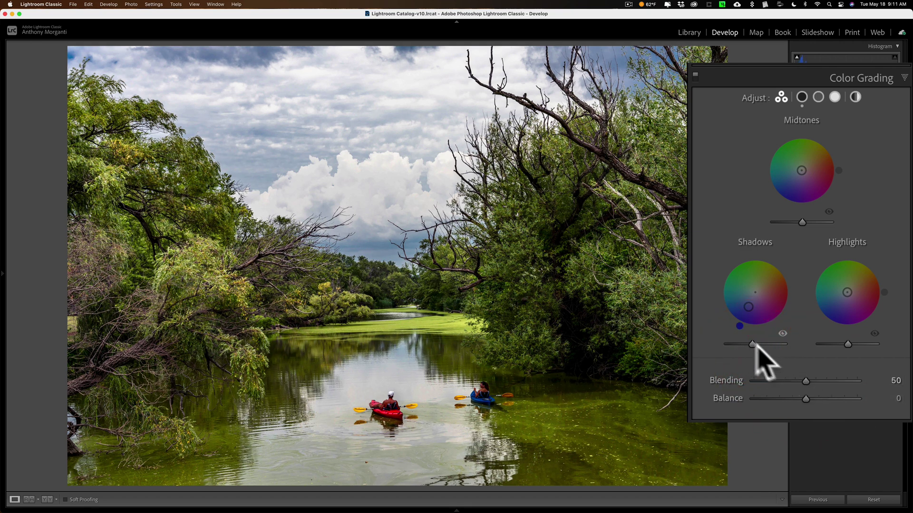
double_click(751, 344)
double_click(745, 313)
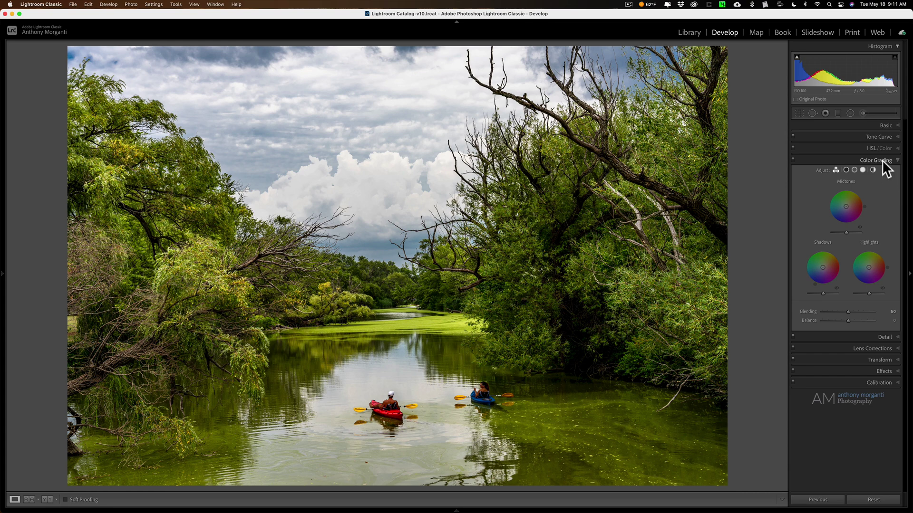
- Anchor the kayak photo's blue curve at mid and lower tones, lifting the shadow point to 38/65
left_click(883, 162)
left_click(884, 137)
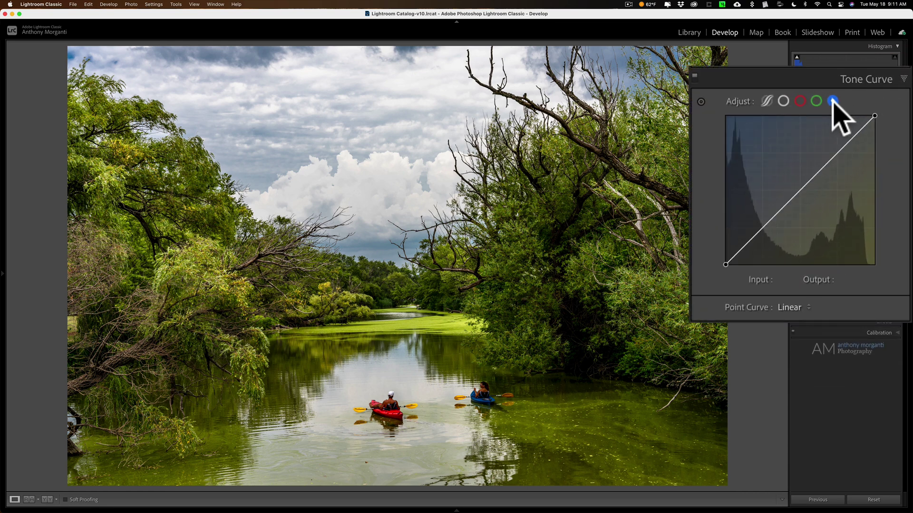
left_click(801, 190)
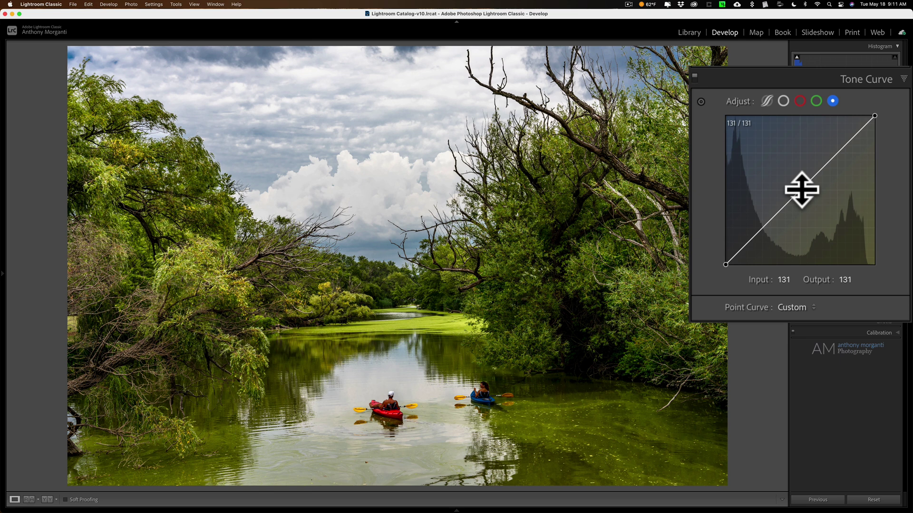
left_click(774, 217)
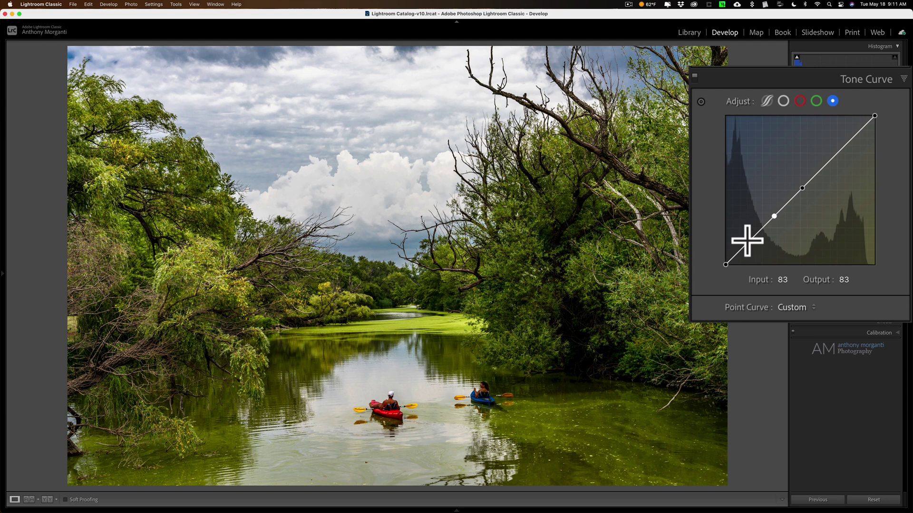
left_click_drag(747, 241, 743, 219)
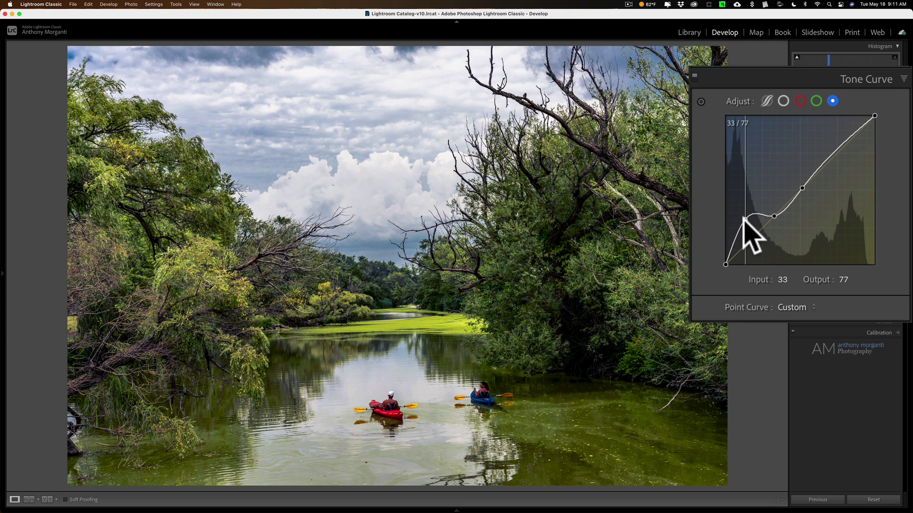
mouse_move(744, 220)
left_mouse_down()
mouse_move(741, 205)
mouse_move(747, 227)
left_mouse_up()
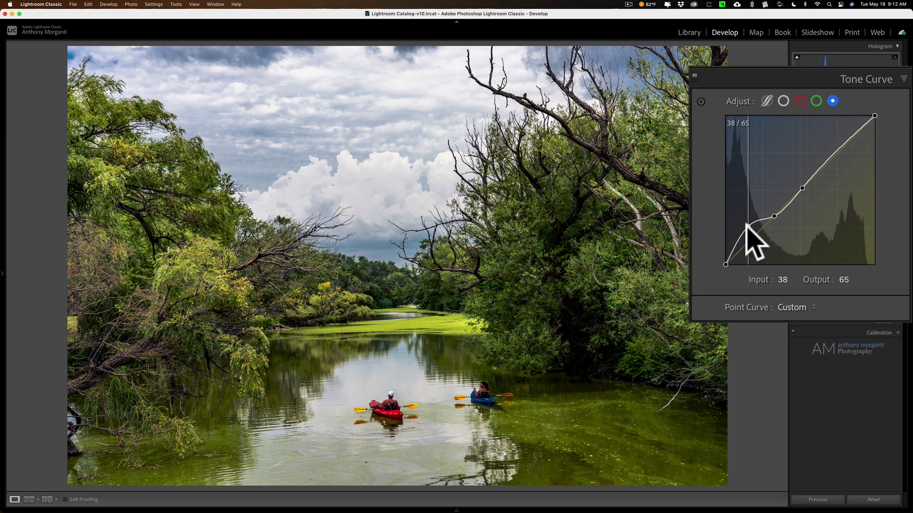